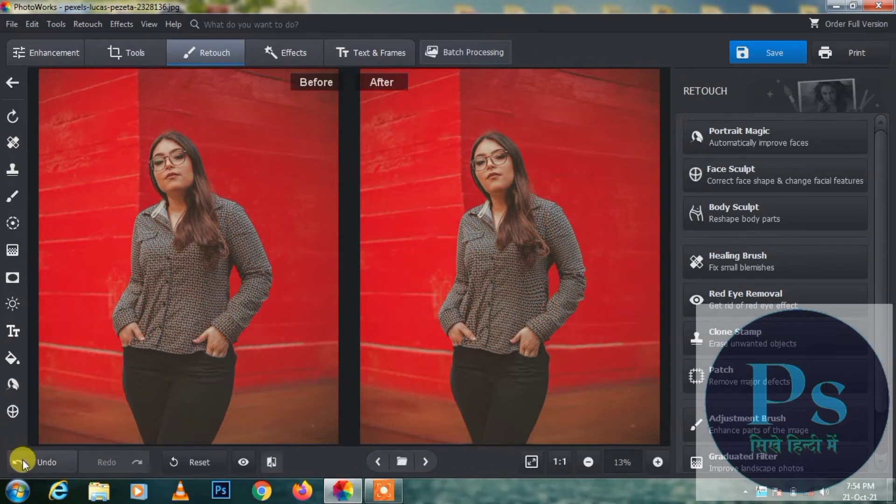
Undo both earlier reshaping edits and verify the original shape in the Before/After view
click(271, 461)
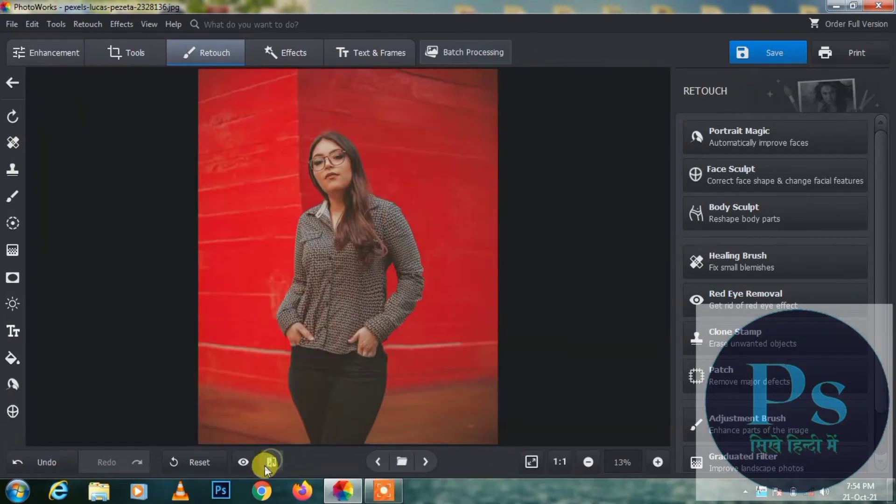
click(41, 455)
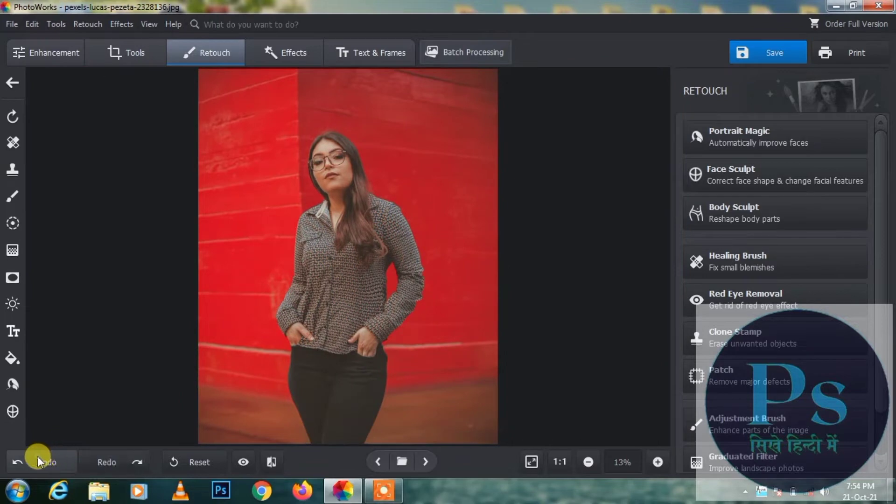
click(35, 461)
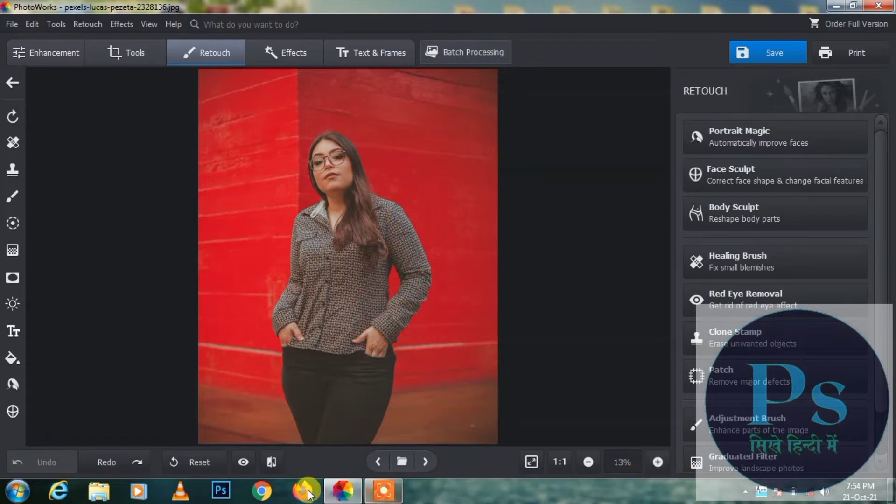
click(275, 460)
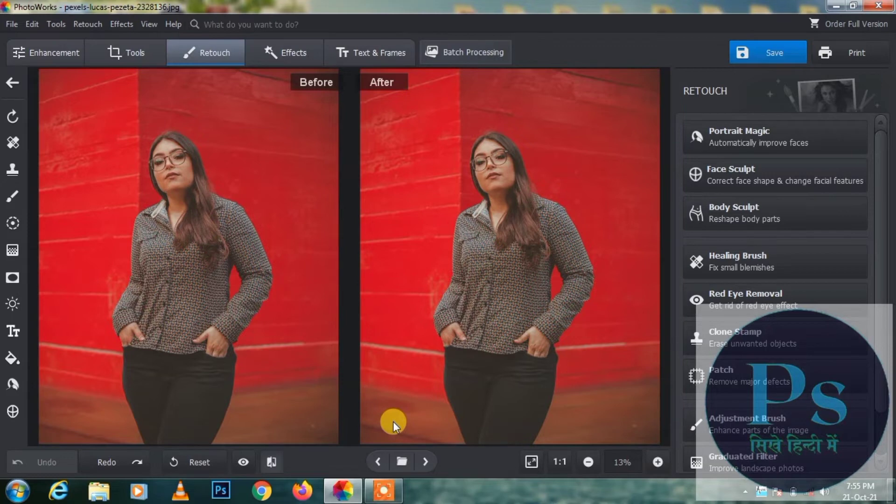
click(275, 466)
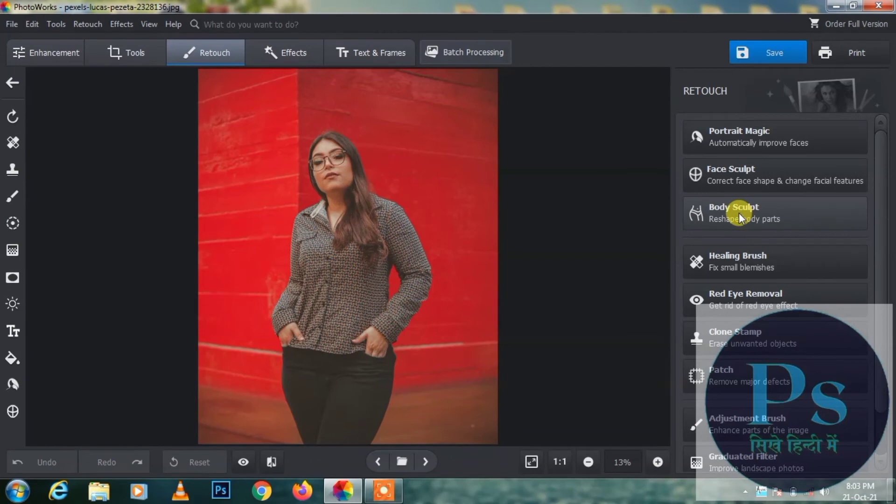
Fit the Body Sculpt Slim area over her torso, neck to hips, and set Amount to 52
click(739, 214)
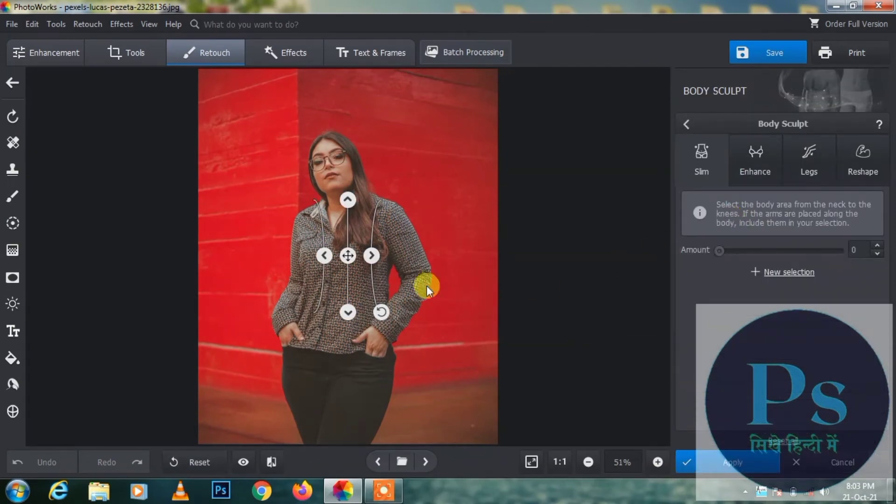
drag(351, 257, 338, 276)
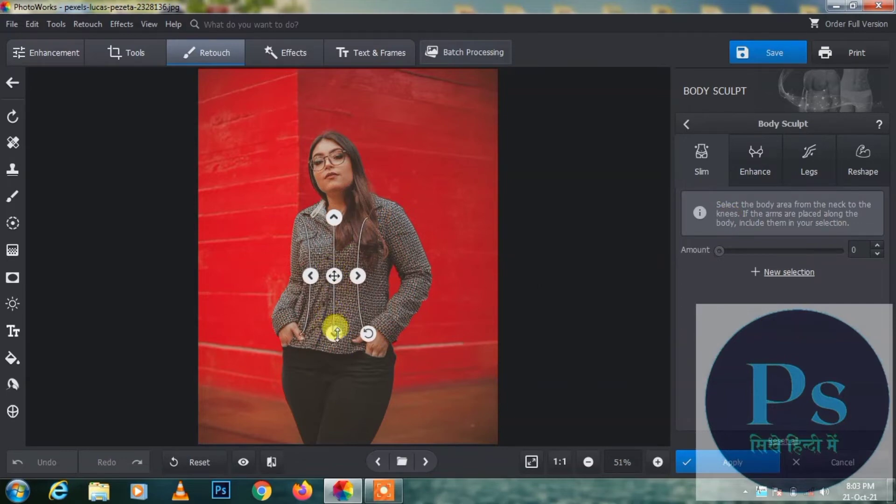
drag(329, 338, 334, 357)
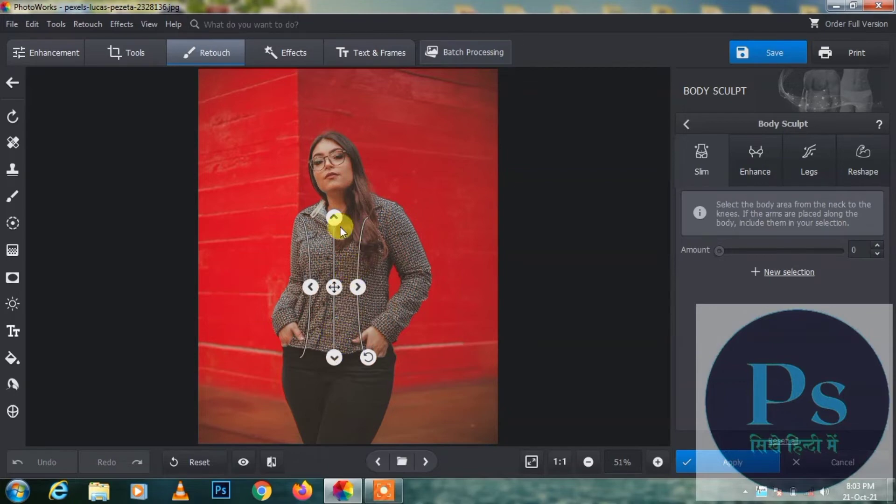
drag(334, 218, 336, 210)
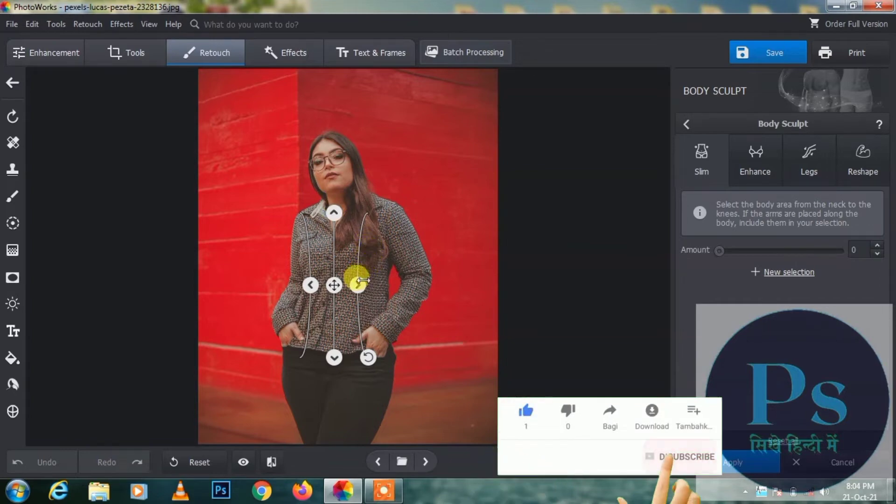
drag(363, 281, 384, 286)
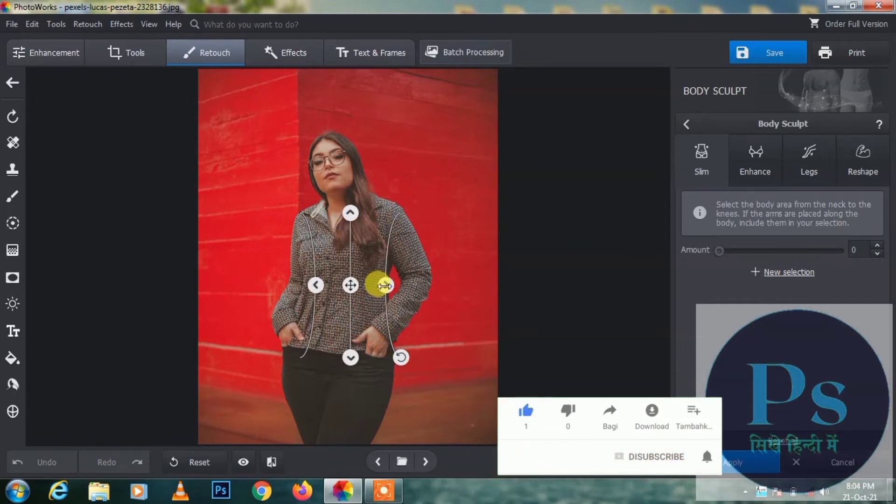
mouse_move(300, 280)
mouse_down()
mouse_move(292, 280)
mouse_move(379, 283)
mouse_up()
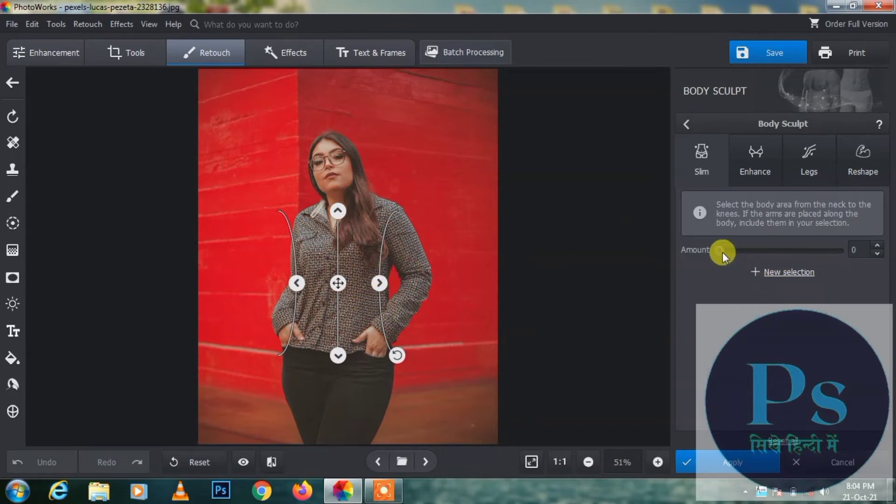
mouse_move(724, 249)
mouse_down()
mouse_move(788, 246)
mouse_move(785, 253)
mouse_up()
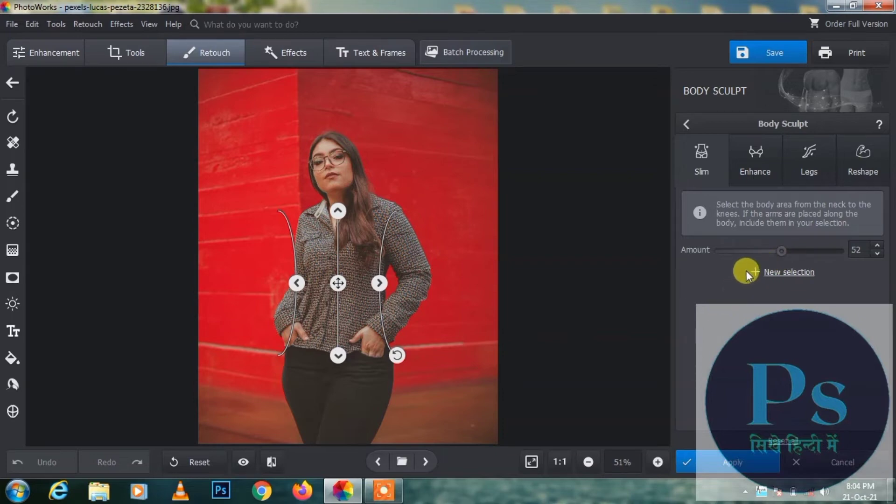
click(811, 165)
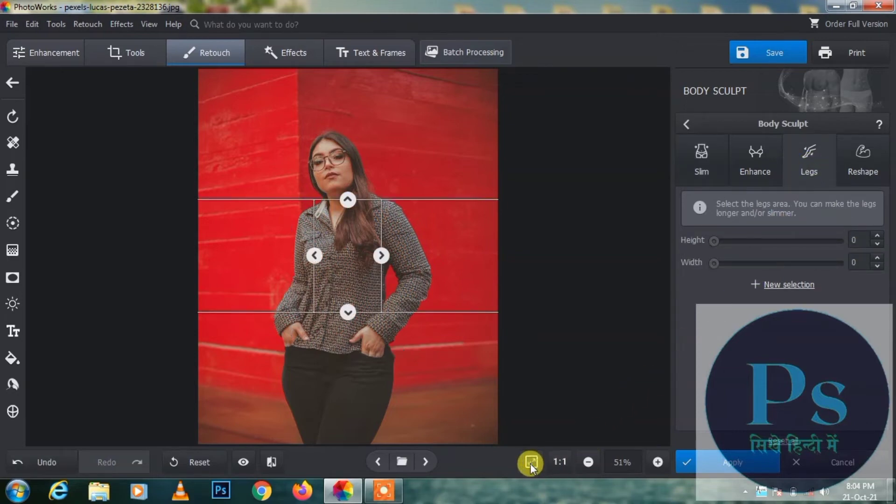
Fit the Legs area over her trousers and set leg width to 27
click(587, 461)
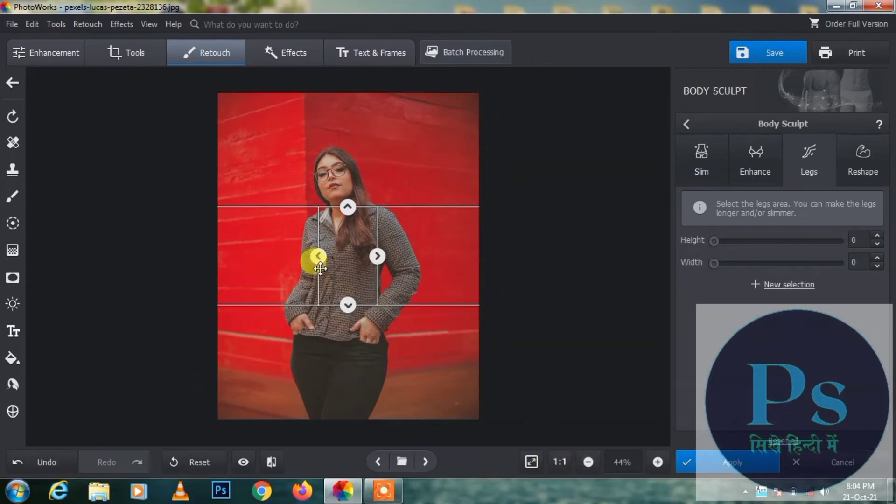
drag(320, 268, 329, 390)
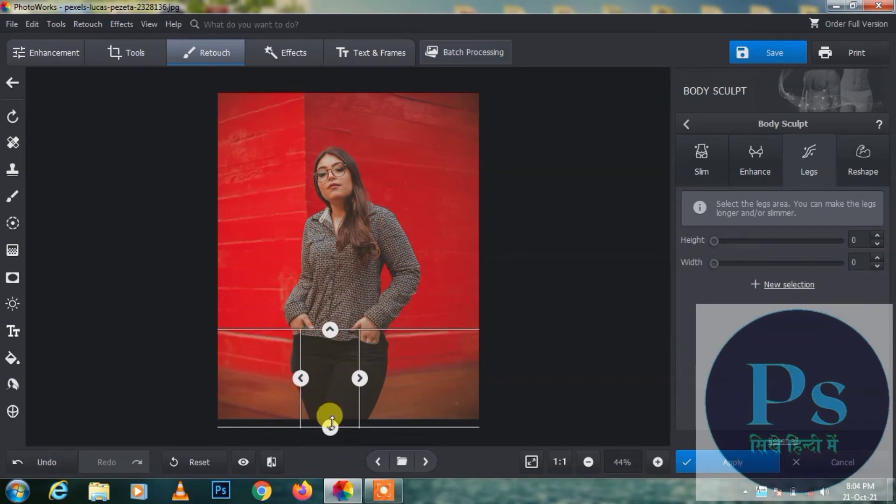
drag(331, 428, 326, 435)
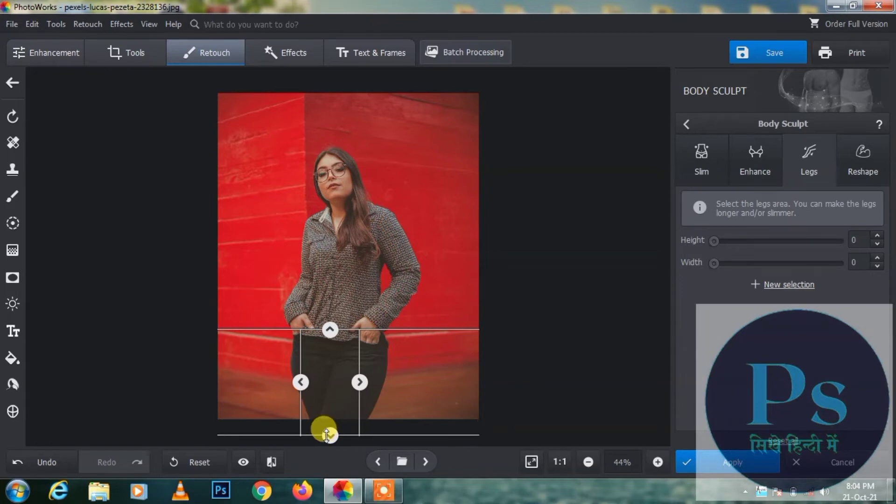
drag(359, 383, 391, 384)
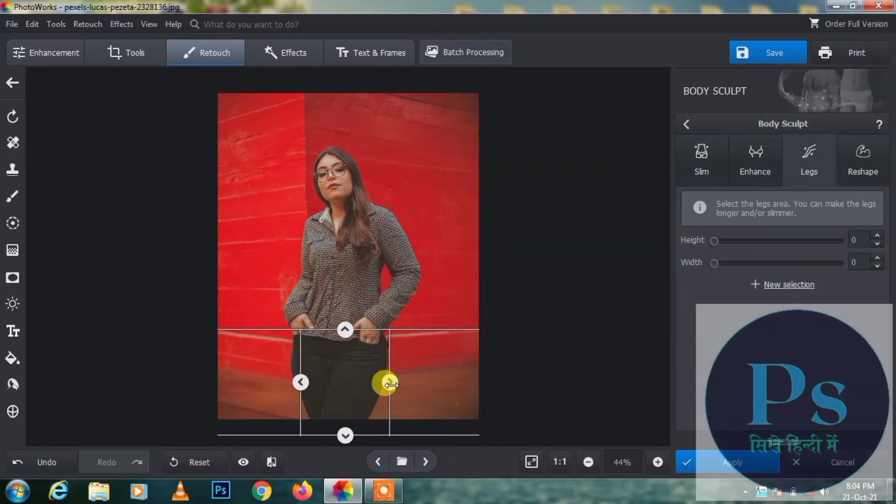
drag(300, 382, 285, 392)
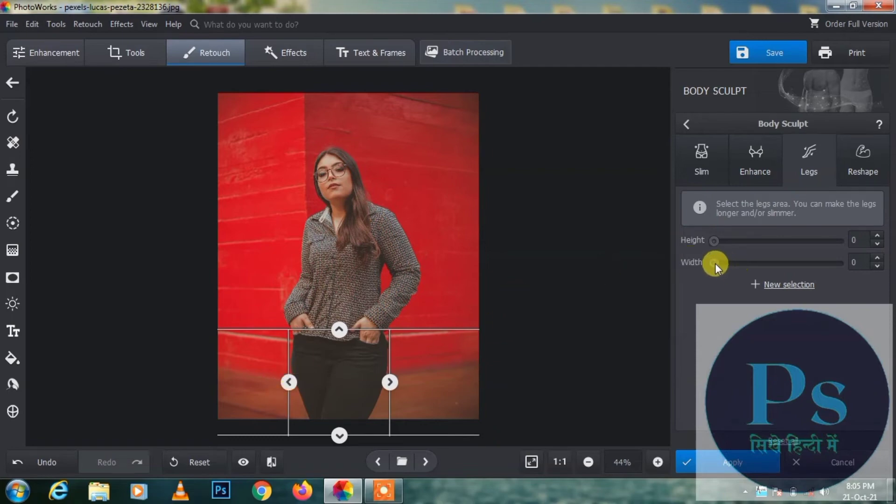
drag(715, 263, 745, 262)
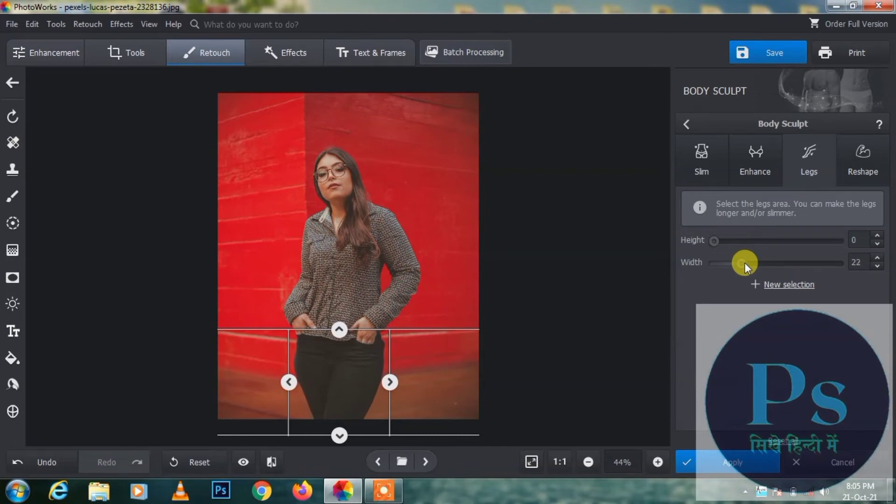
drag(747, 263, 749, 262)
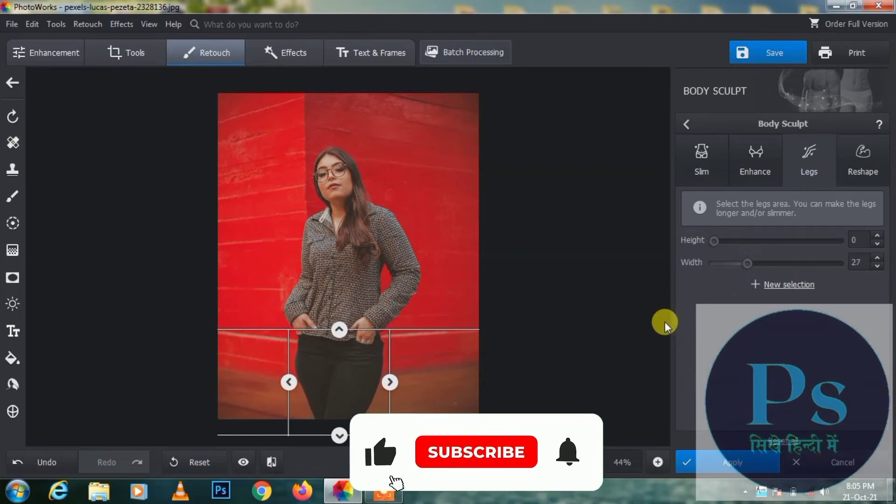
Pick the Shrink reshape brush with size 81.9 and opacity 100
click(865, 171)
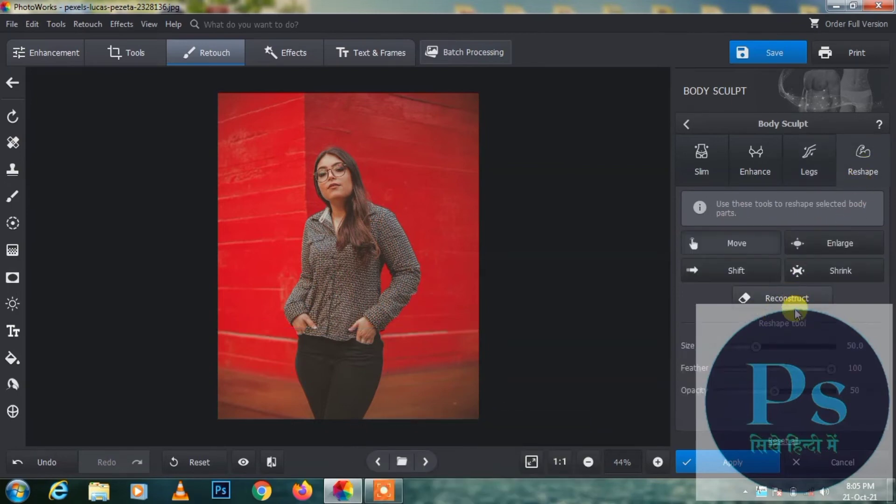
click(843, 272)
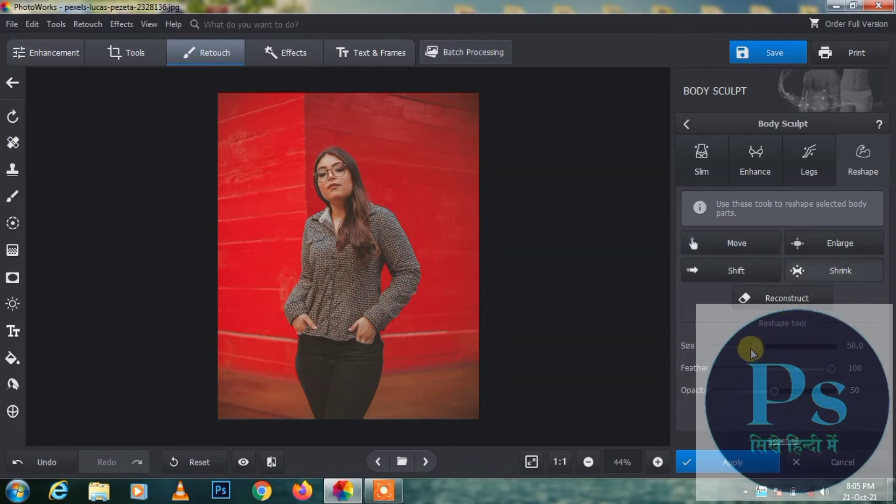
drag(753, 352, 770, 350)
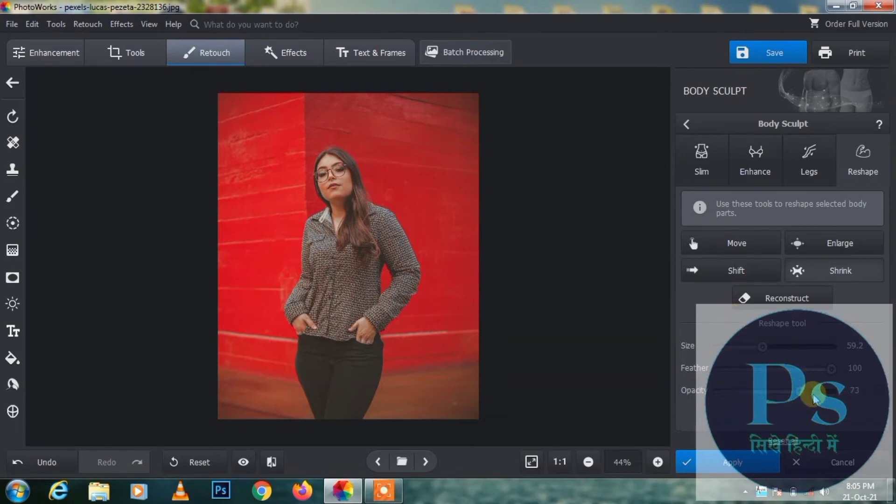
drag(776, 392, 833, 391)
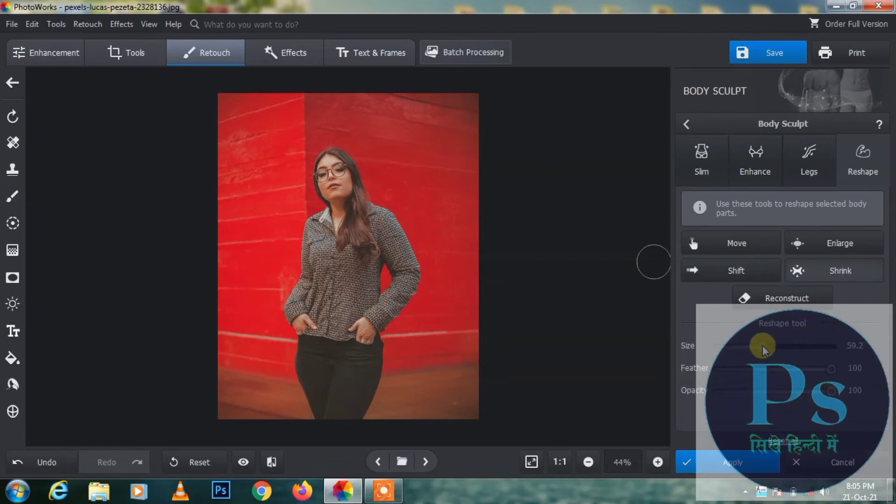
drag(763, 347, 779, 347)
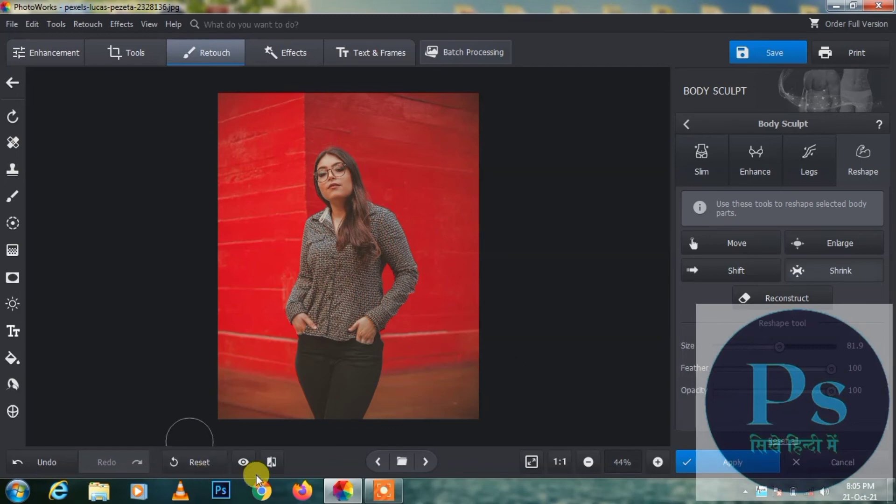
Display the original and slimmed portrait side by side in the Before/After view
click(269, 462)
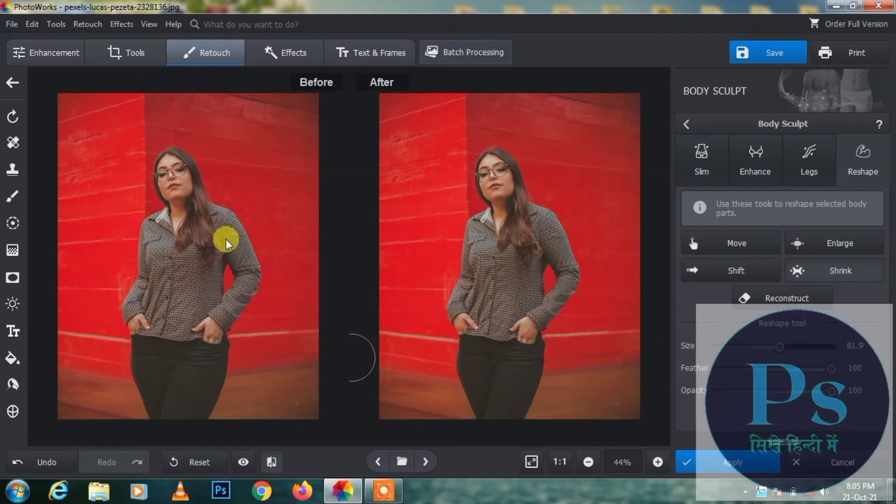